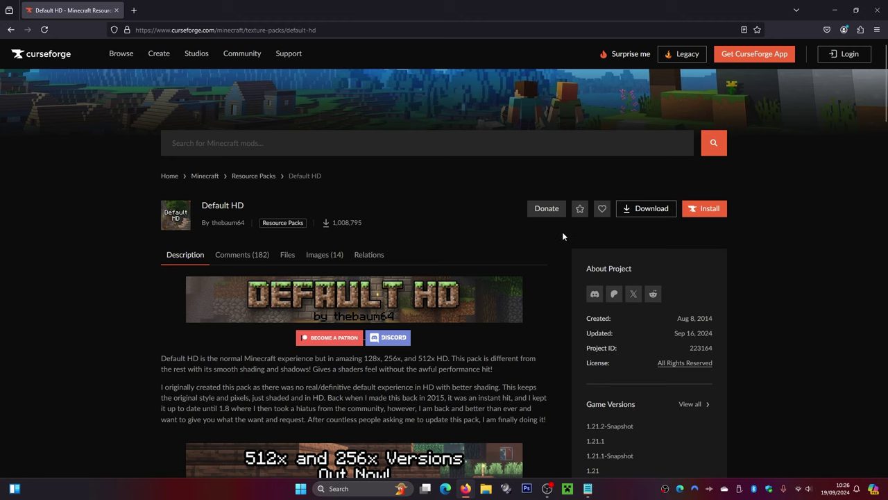
scroll(481, 209, "down", 1)
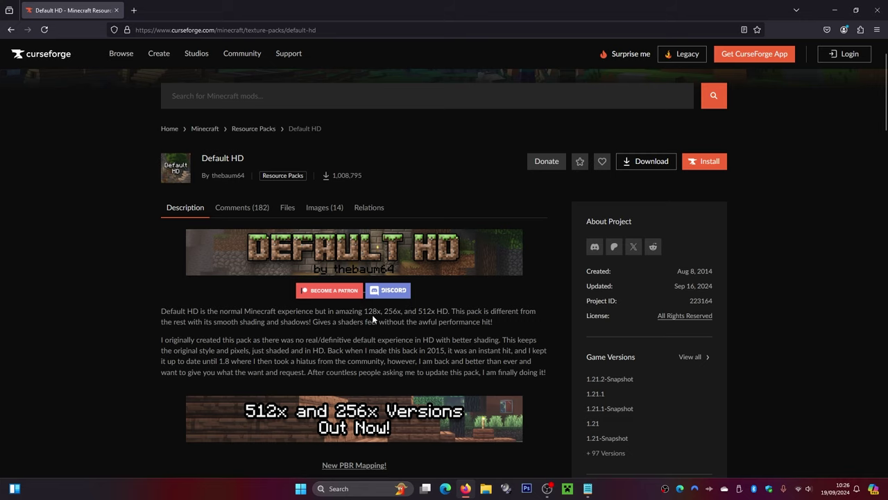
scroll(373, 315, "down", 4)
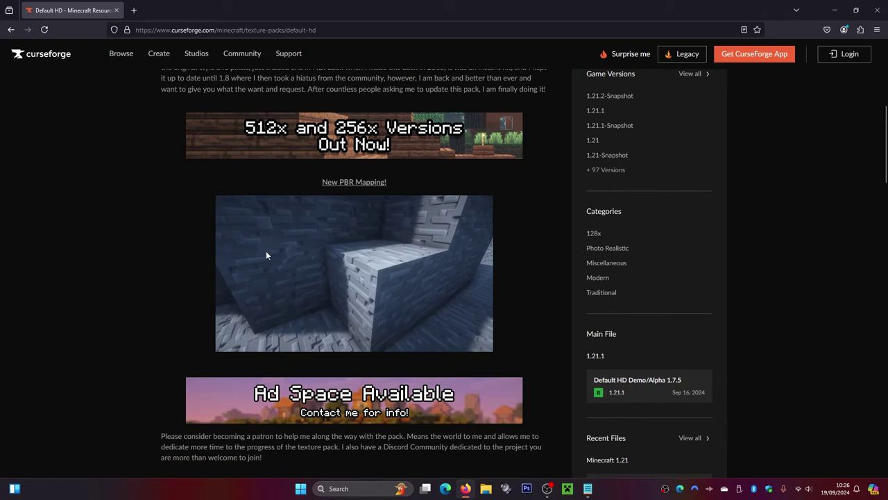
scroll(319, 255, "down", 3)
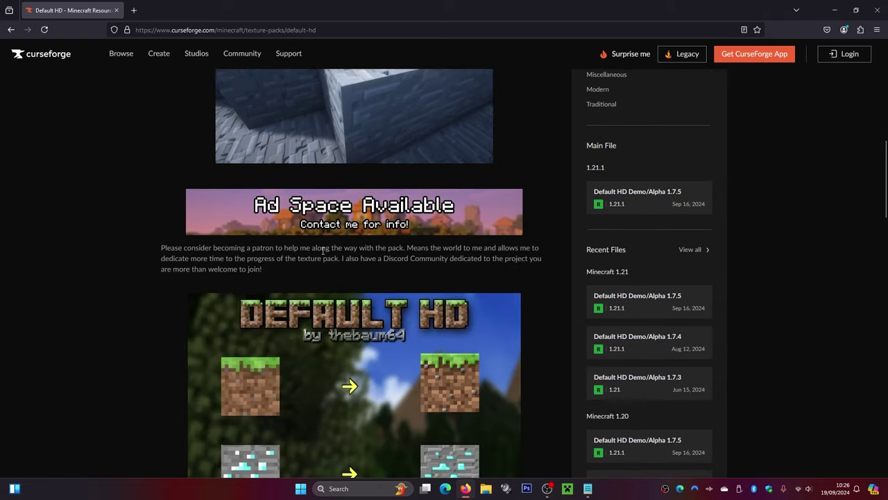
scroll(338, 252, "down", 4)
scroll(340, 257, "up", 1)
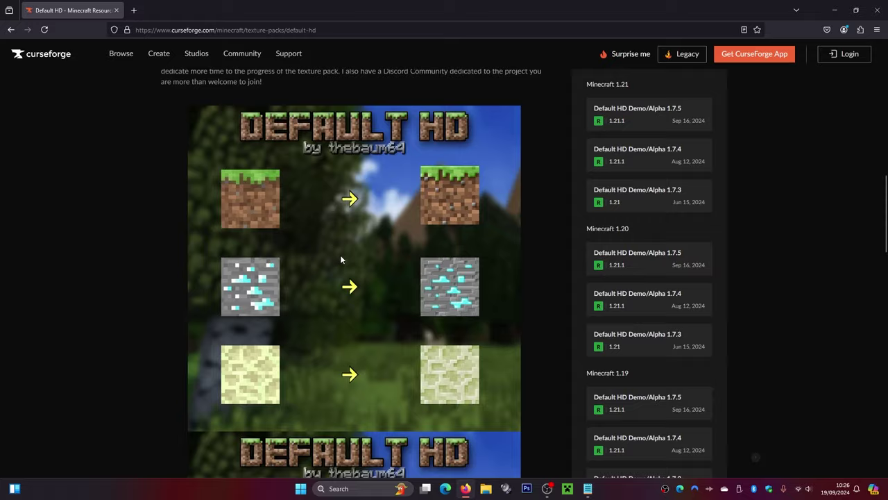
scroll(340, 259, "up", 10)
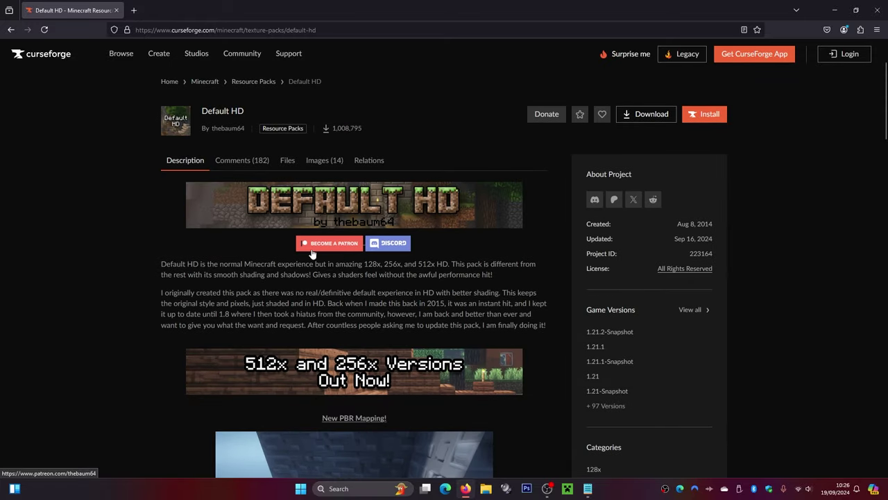
Open Default HD's Files list and browse through to its second page of older files.
left_click(287, 160)
scroll(343, 200, "down", 2)
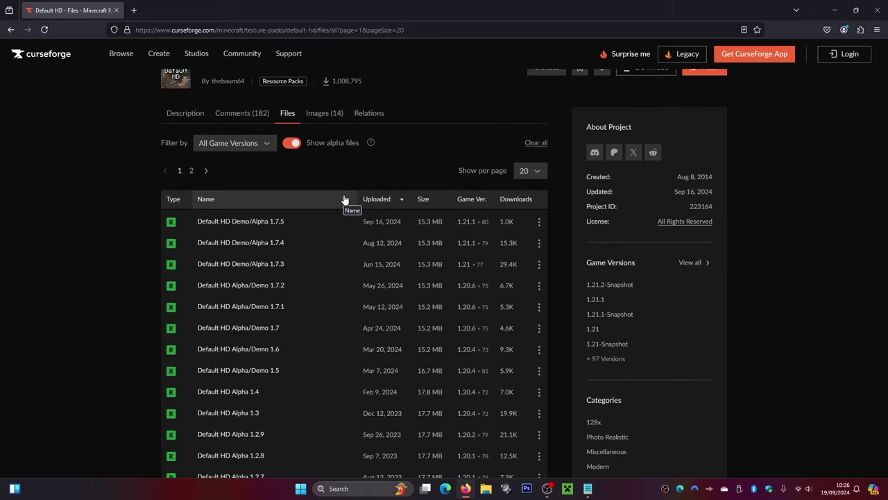
mouse_move(460, 228)
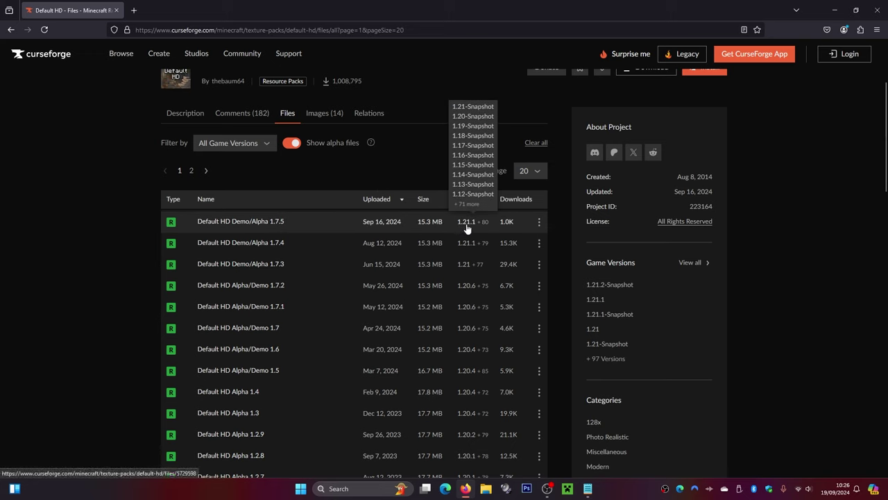
mouse_move(466, 271)
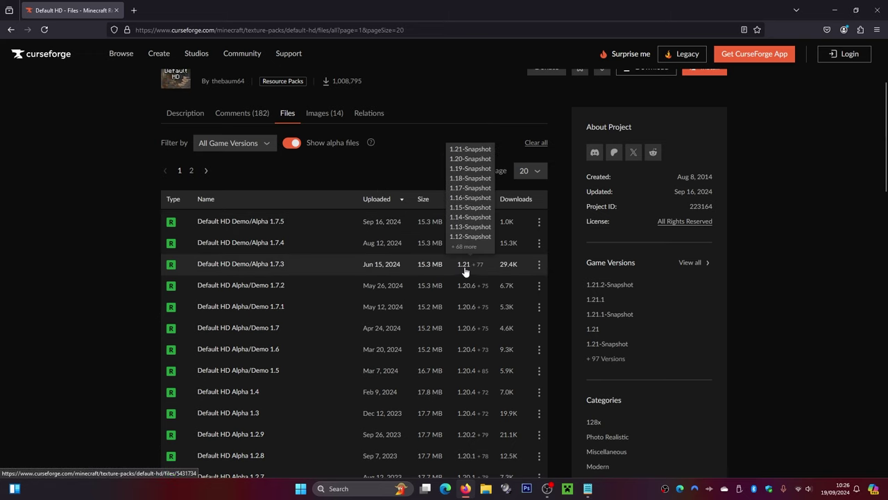
scroll(465, 270, "down", 4)
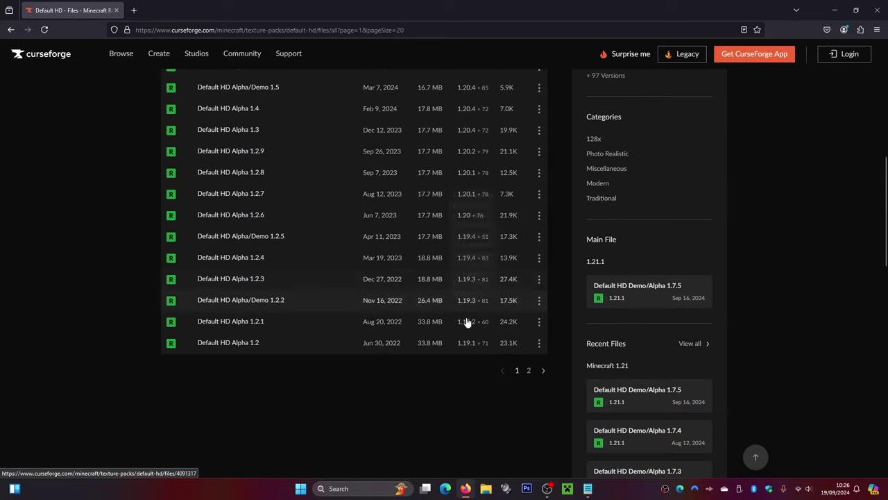
mouse_move(458, 351)
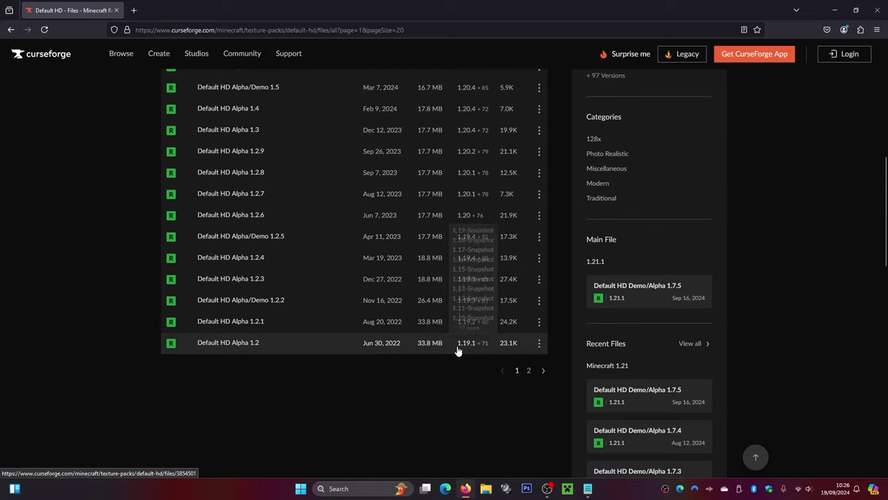
left_click(529, 371)
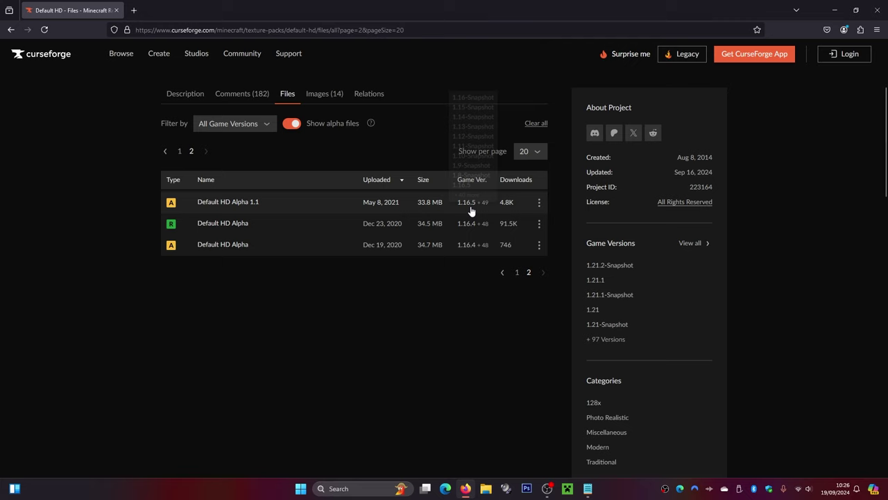
Return to page 1 and open the download choices for Default HD Demo/Alpha 1.7.5.
mouse_move(462, 253)
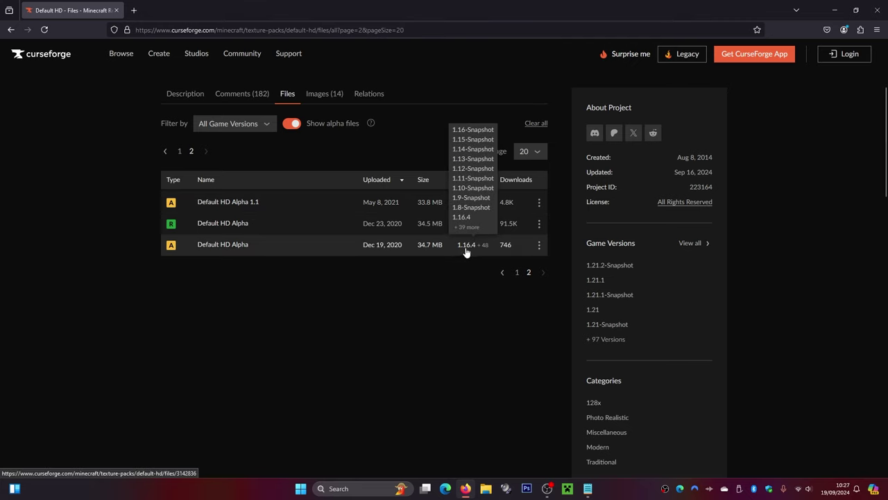
left_click(517, 273)
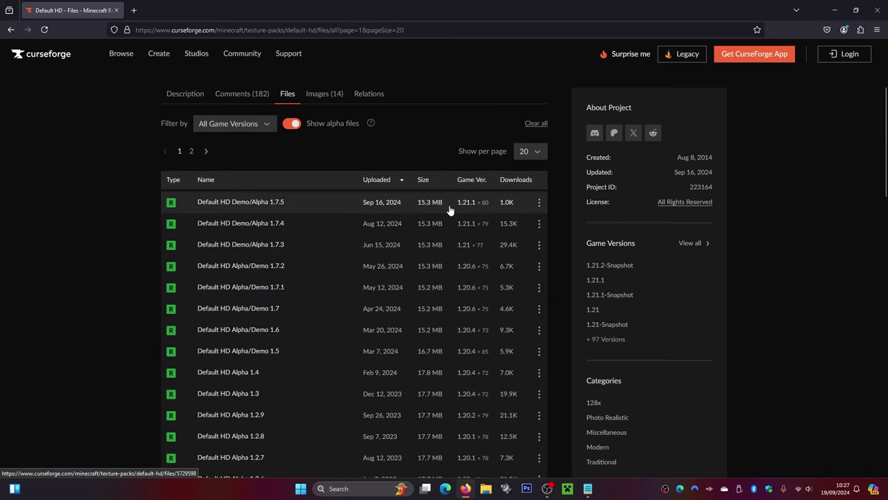
left_click(539, 206)
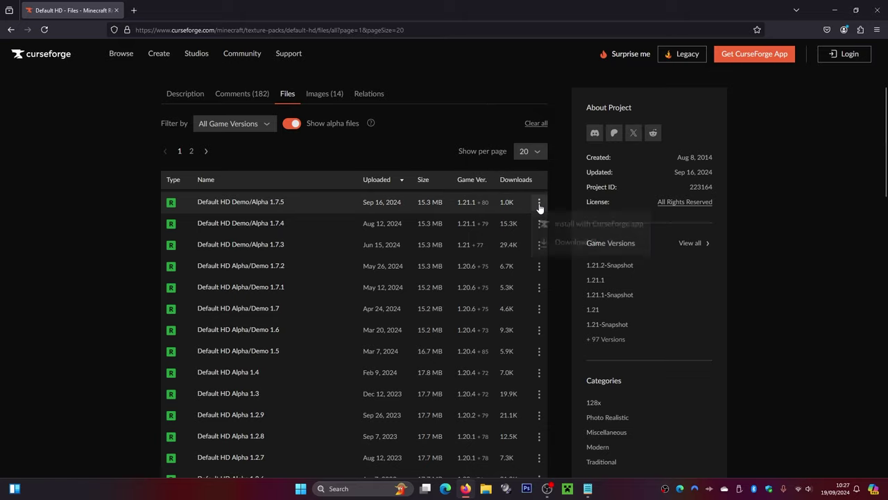
Download the Default HD Demo/Alpha 1.7.5 file from the row's menu.
left_click(569, 243)
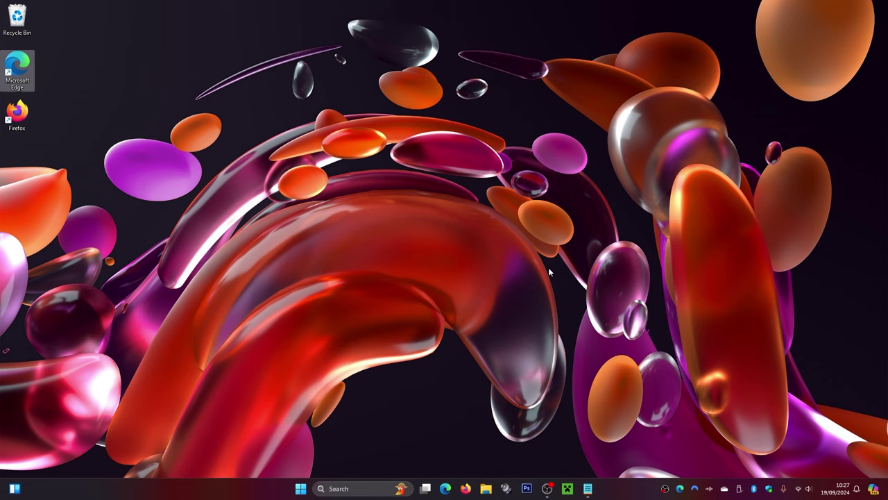
Move the Default HD Alpha 1.7.5 zip from Downloads onto the desktop near its top centre.
left_click(486, 489)
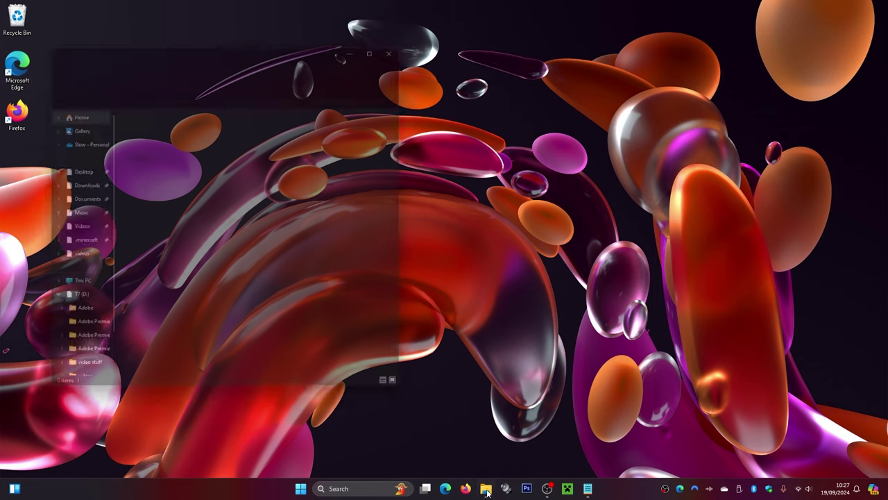
left_click(63, 185)
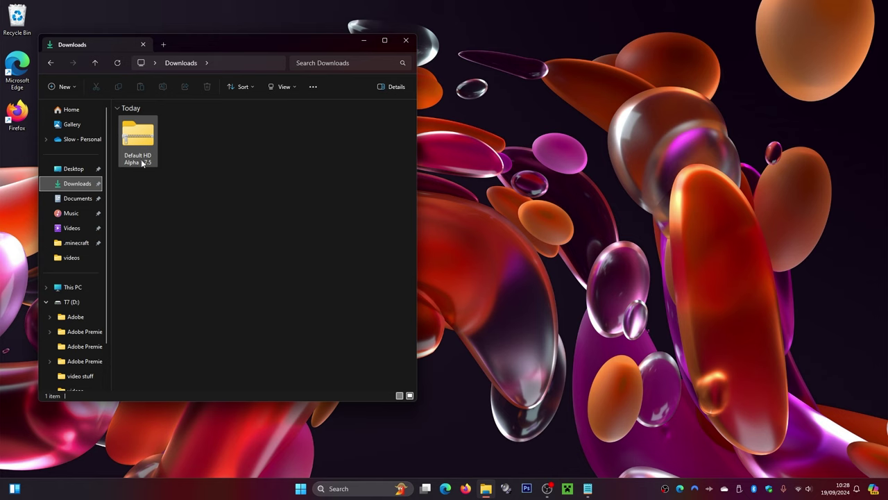
left_click_drag(141, 138, 458, 82)
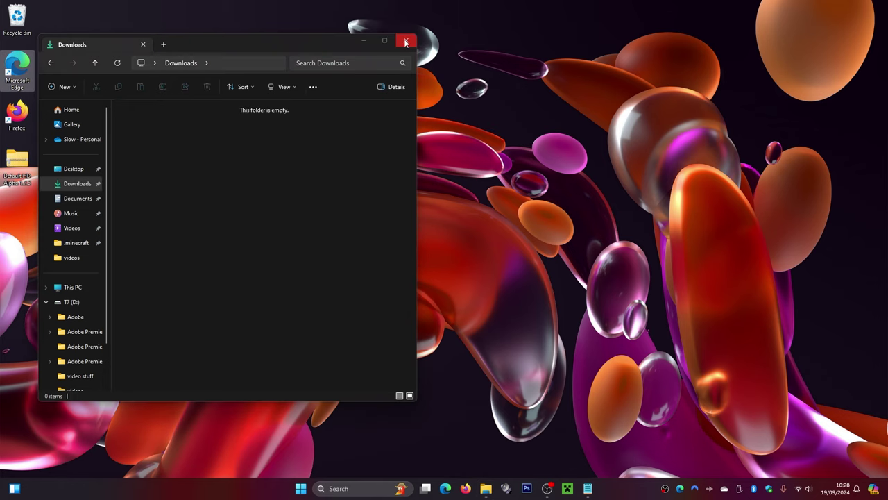
left_click(405, 43)
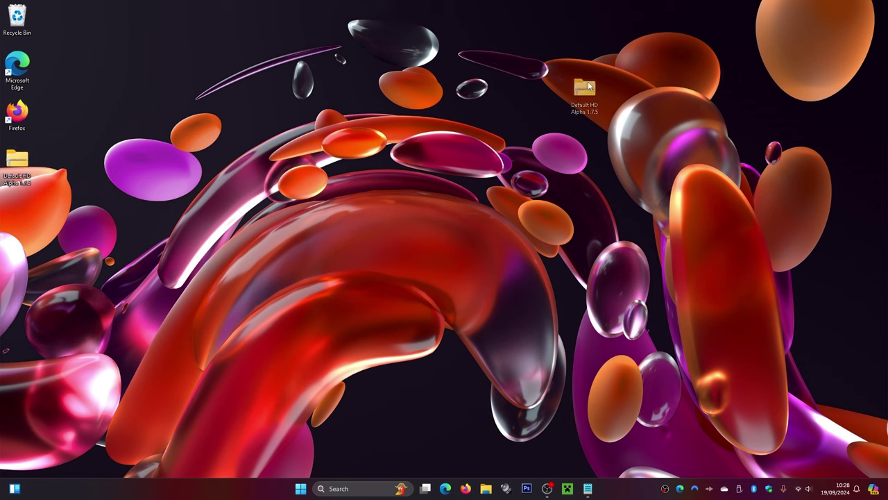
left_click_drag(432, 94, 458, 92)
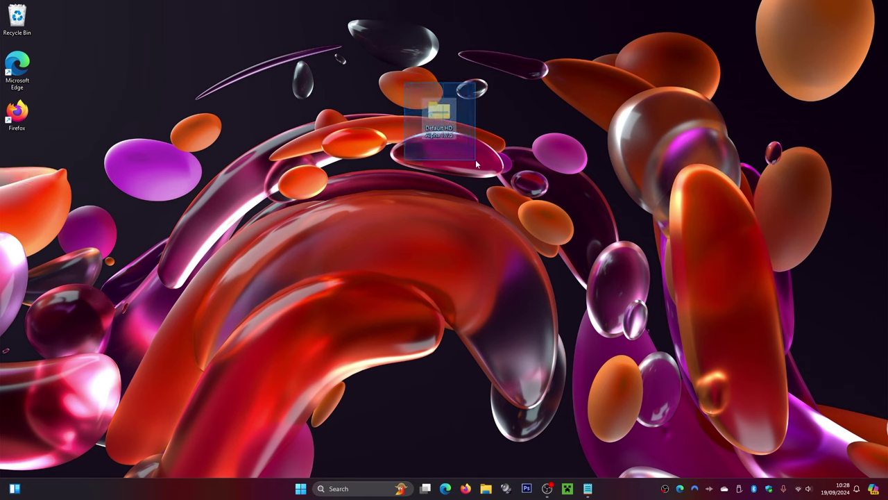
left_click(496, 149)
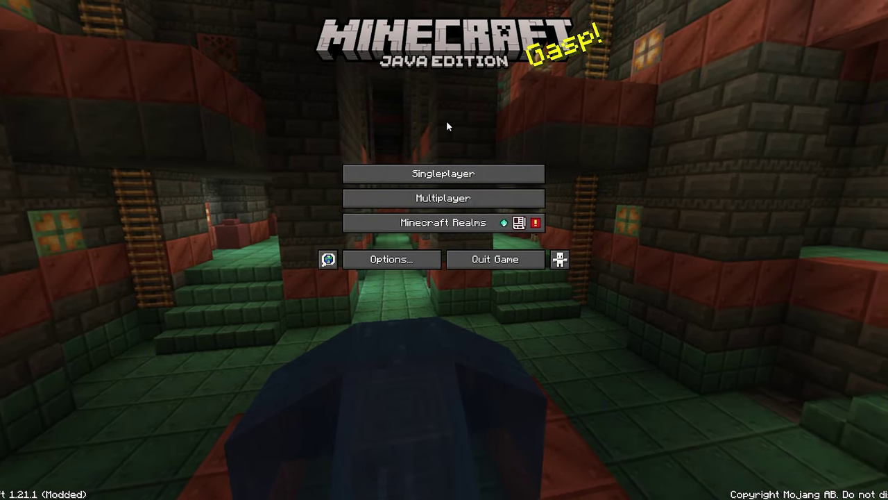
Open the resourcepacks folder through Options, Resource Packs, Open Pack Folder.
left_click(391, 260)
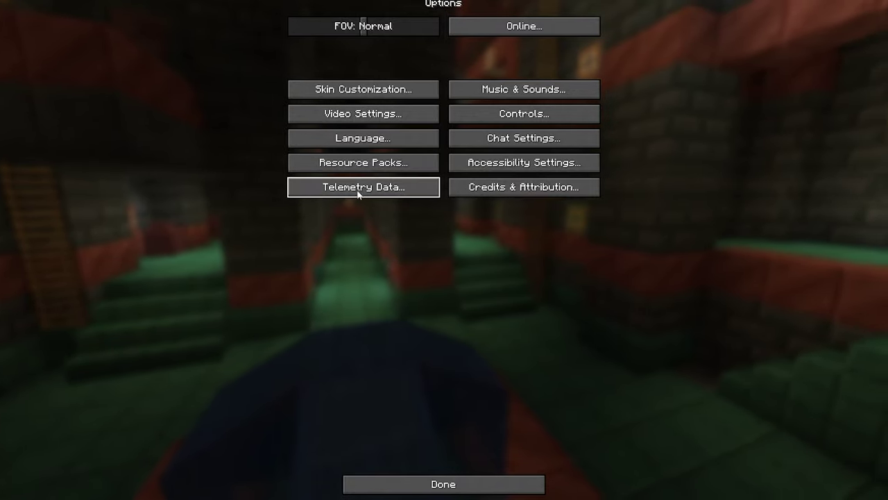
left_click(341, 172)
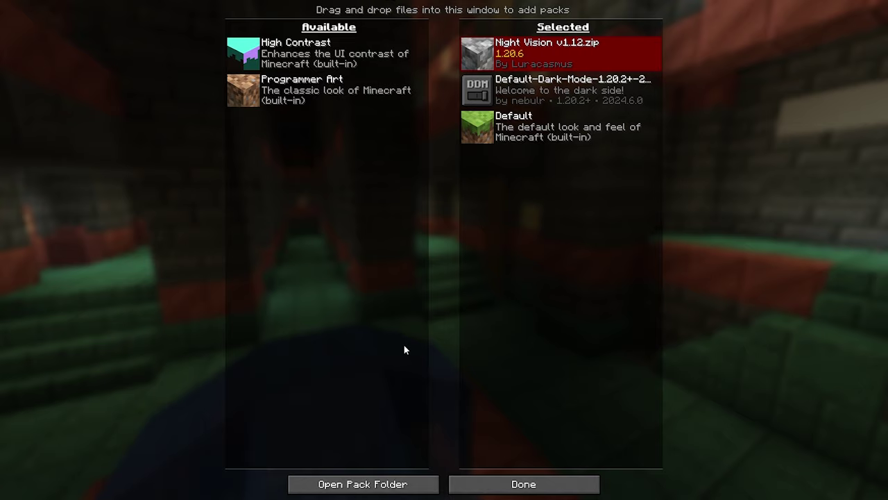
left_click(342, 485)
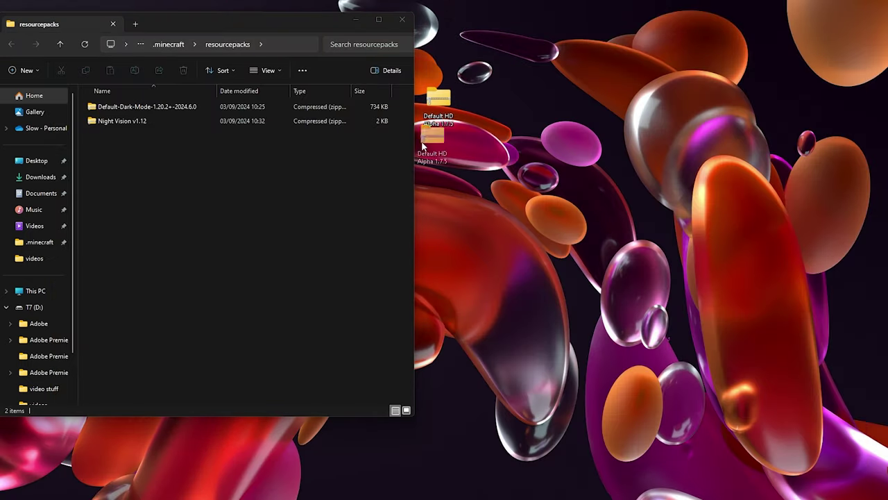
Put the Default HD zip into resourcepacks and return to Minecraft's pack list.
left_click_drag(438, 104, 156, 170)
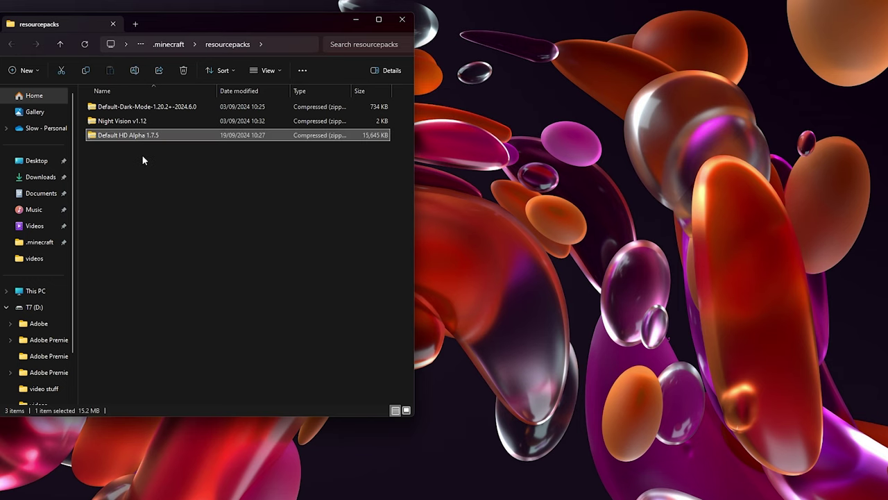
left_click(402, 21)
key("alt+Tab")
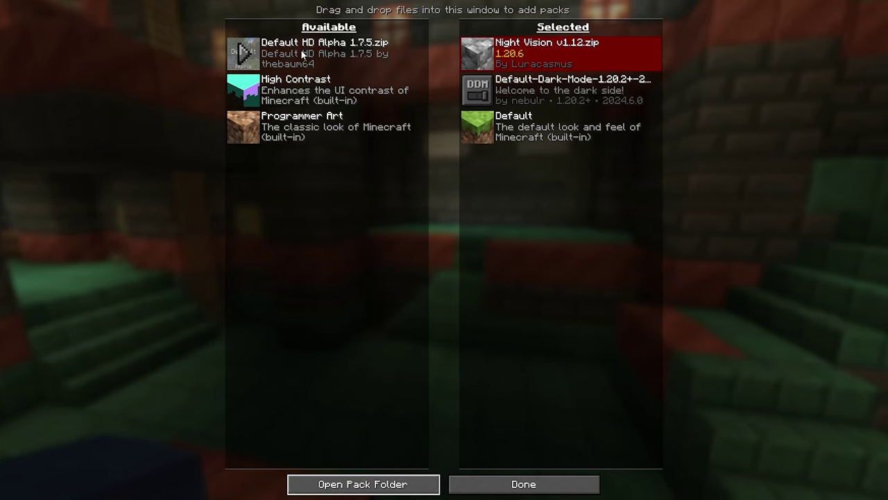
Move Default HD Alpha 1.7.5.zip to Selected packs and confirm with Done.
left_click(242, 52)
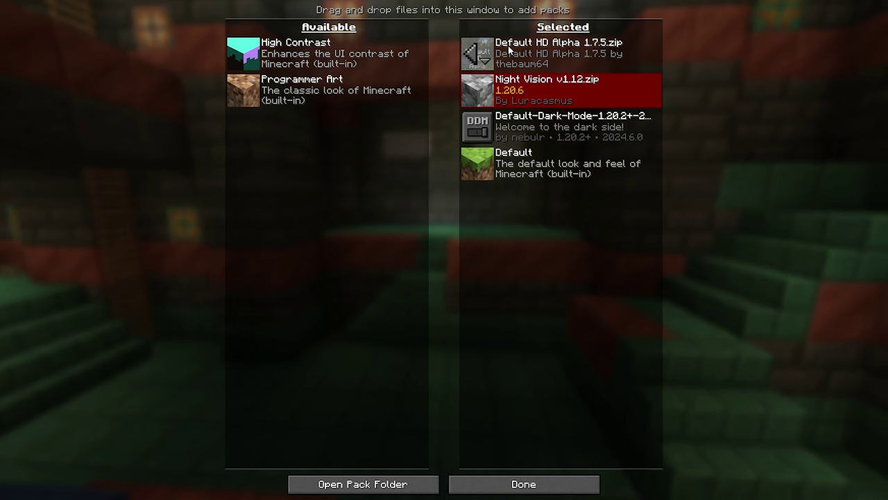
left_click(535, 486)
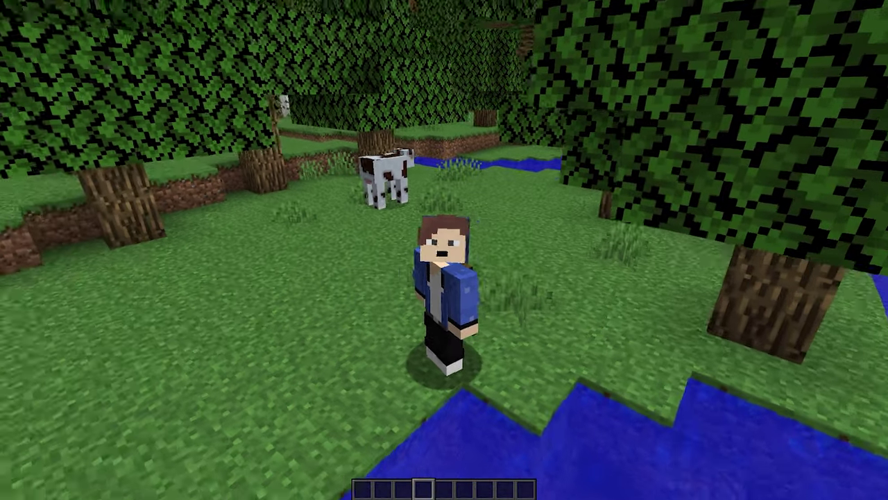
key("F5")
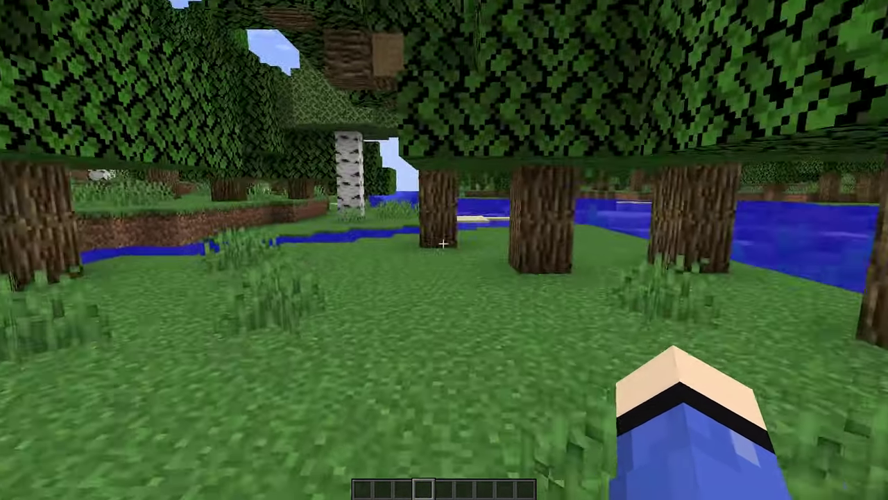
key("w")
key("w")
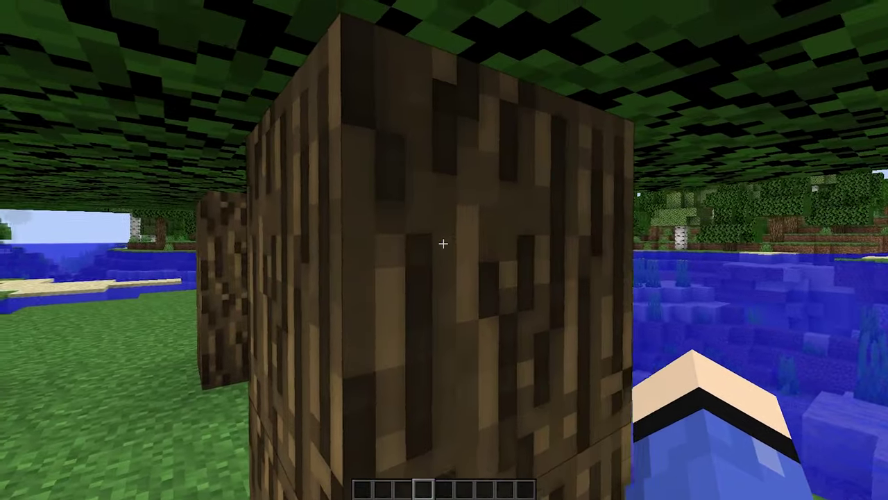
key("w")
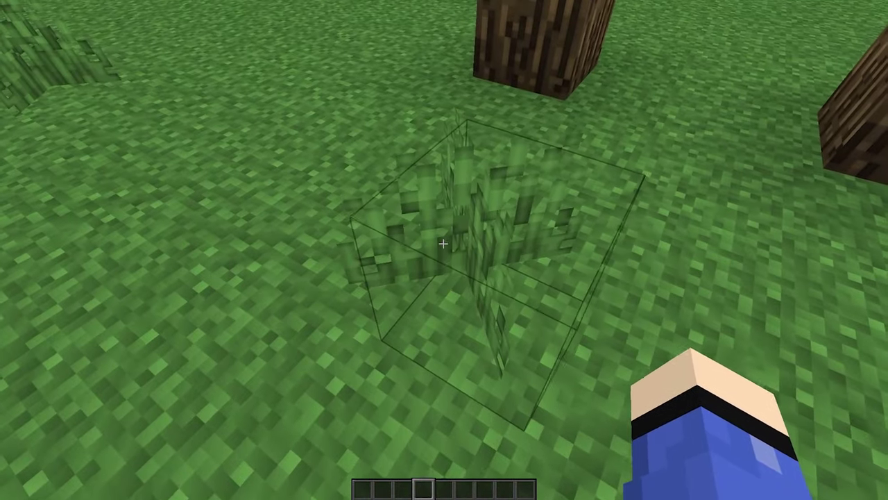